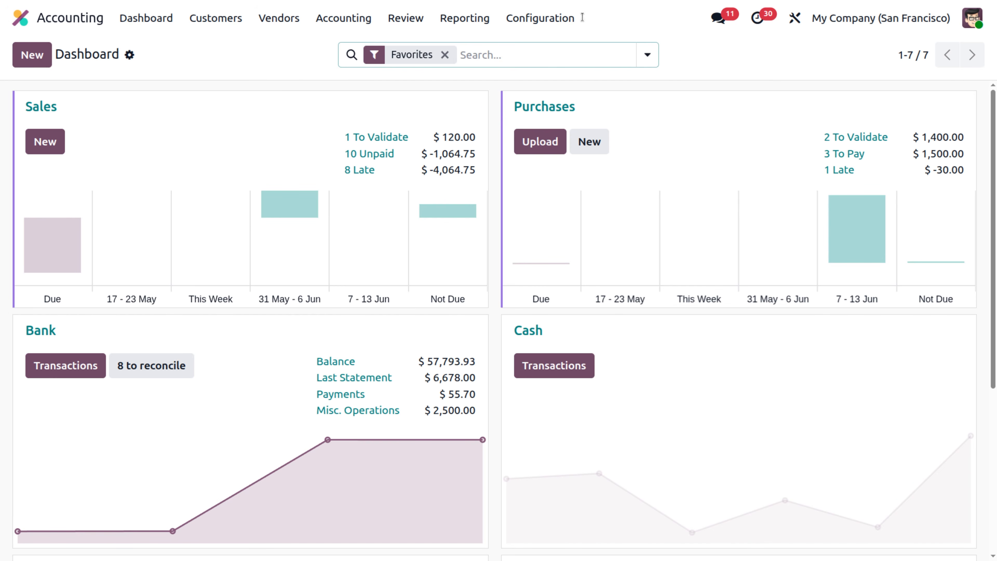
Duplicate the Purchases journal from the accounting journals configuration
{"action": "left_click", "coordinate": [557, 15]}
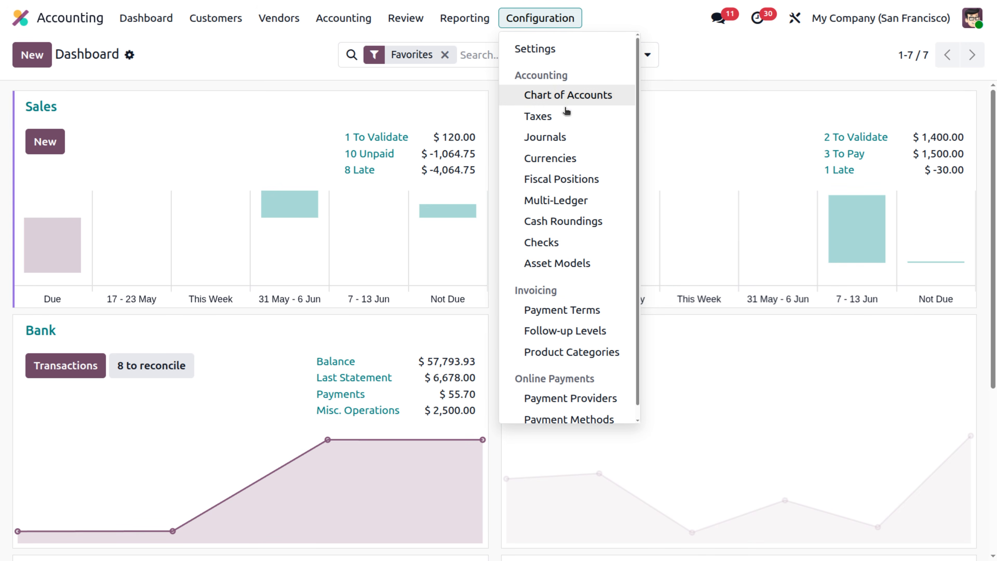
{"action": "left_click", "coordinate": [561, 137]}
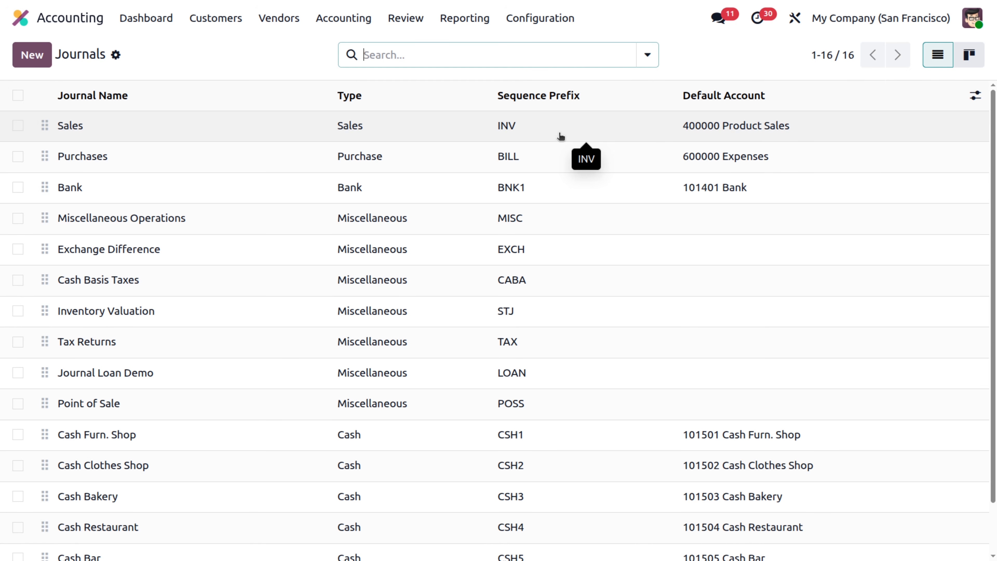
{"action": "left_click", "coordinate": [320, 162]}
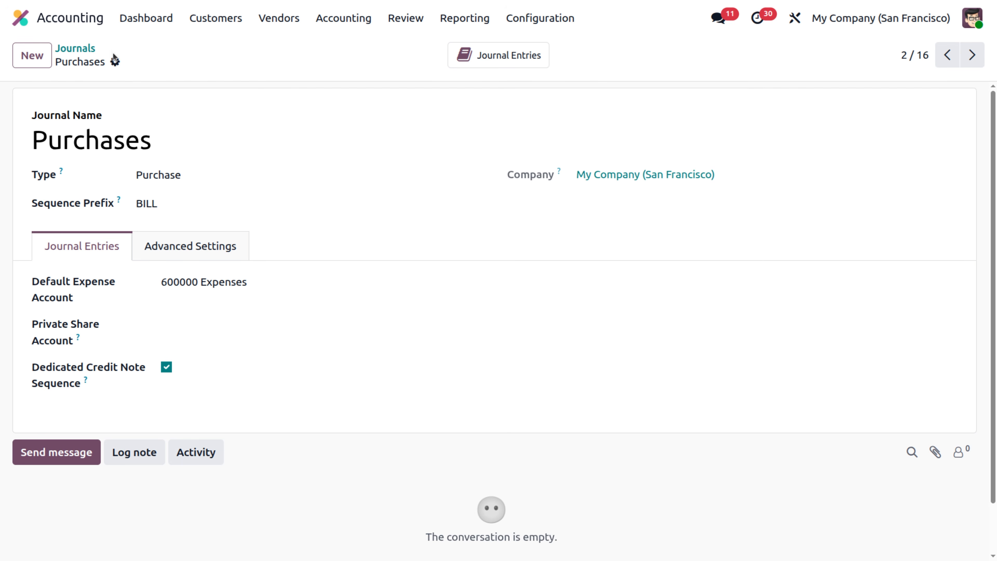
{"action": "left_click", "coordinate": [116, 62]}
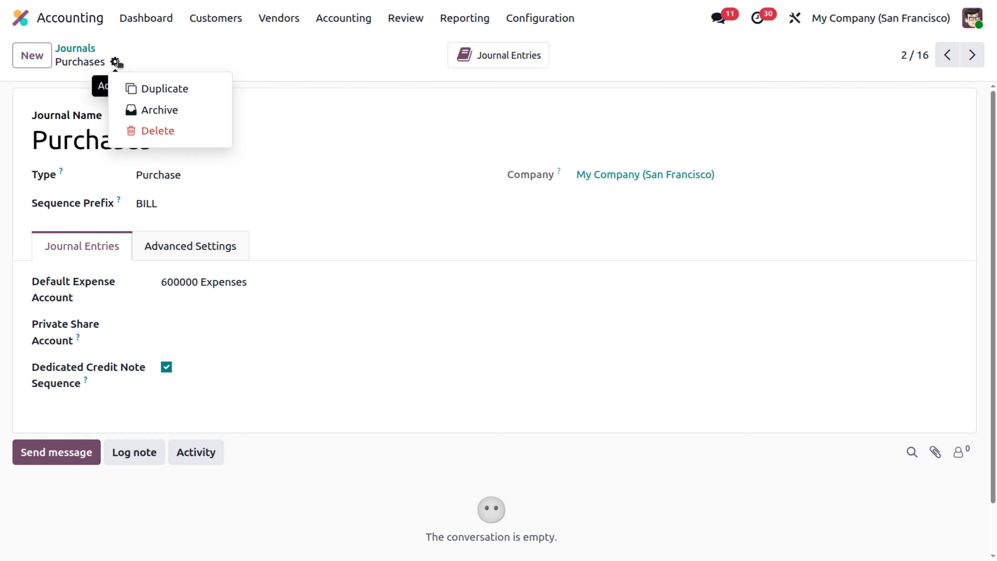
{"action": "left_click", "coordinate": [148, 89]}
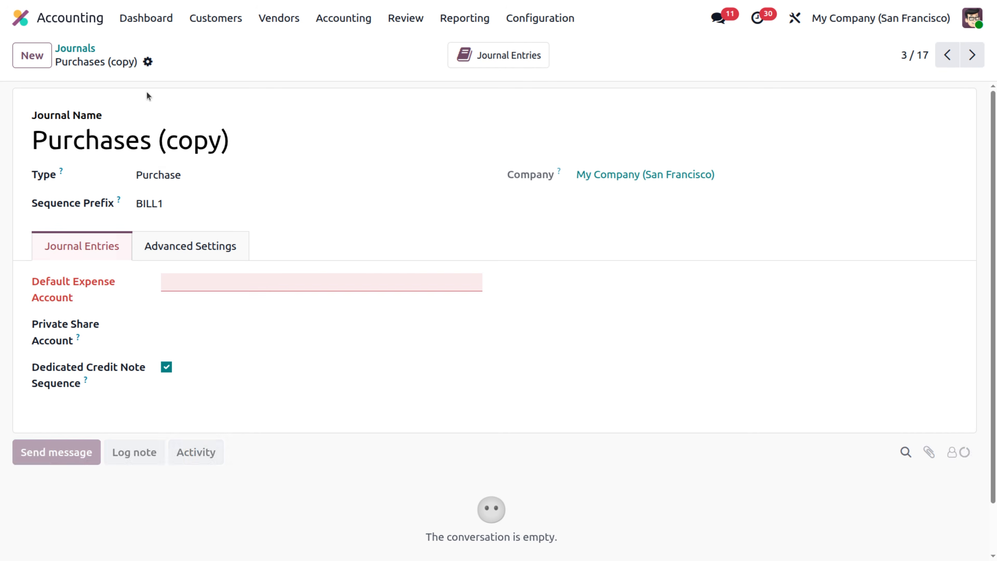
Rename the duplicated journal to "Self billing" and set its default expense account to 600000 Expenses
{"action": "left_click", "coordinate": [253, 134]}
{"action": "key", "text": "BackSpace"}
{"action": "key", "text": "BackSpace"}
{"action": "key", "text": "BackSpace"}
{"action": "key", "text": "BackSpace"}
{"action": "key", "text": "BackSpace"}
{"action": "key", "text": "BackSpace"}
{"action": "key", "text": "BackSpace"}
{"action": "key", "text": "BackSpace"}
{"action": "key", "text": "BackSpace"}
{"action": "key", "text": "BackSpace"}
{"action": "key", "text": "BackSpace"}
{"action": "key", "text": "BackSpace"}
{"action": "key", "text": "BackSpace"}
{"action": "key", "text": "BackSpace"}
{"action": "key", "text": "BackSpace"}
{"action": "key", "text": "BackSpace"}
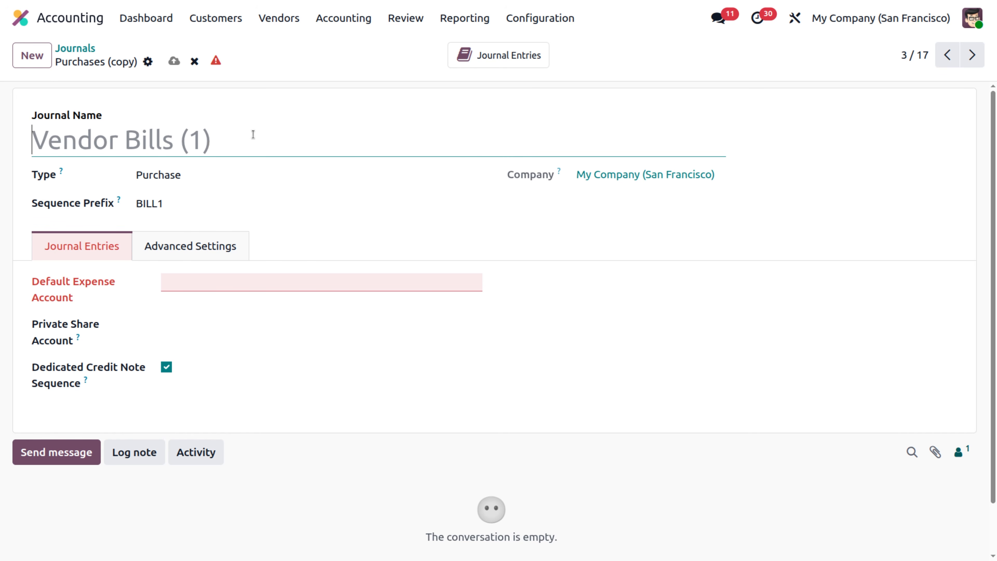
{"action": "type", "text": "SE"}
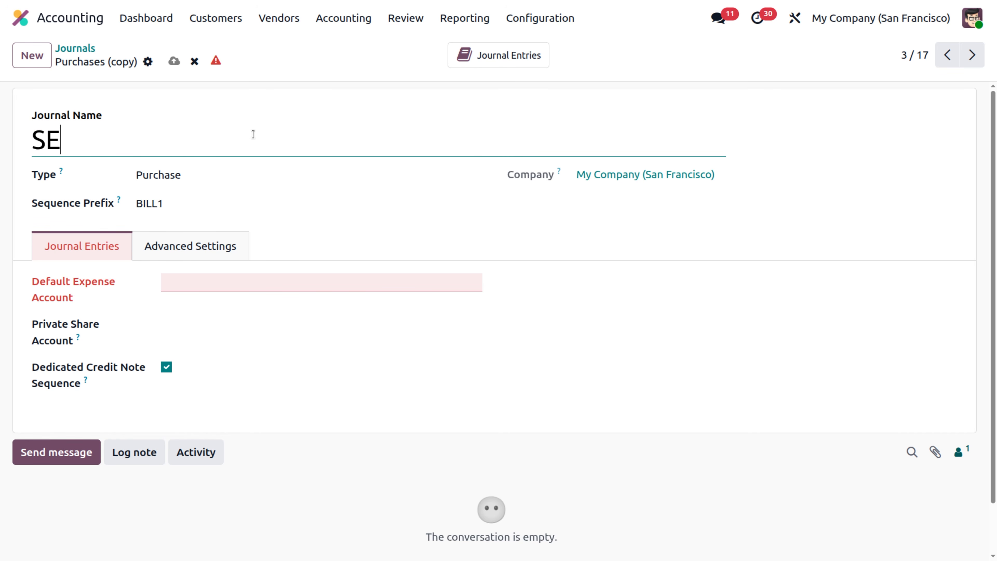
{"action": "key", "text": "BackSpace"}
{"action": "type", "text": "elf billing"}
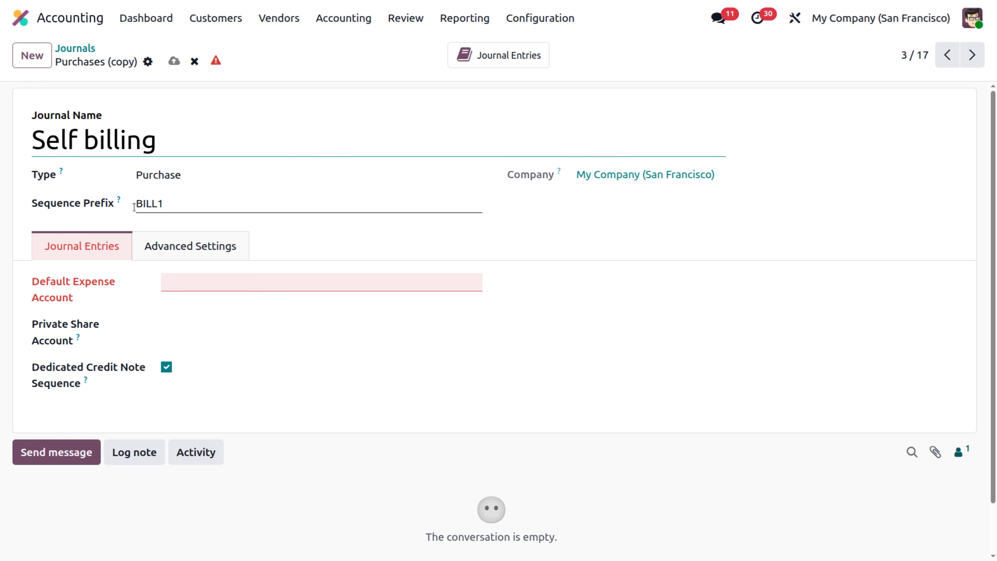
{"action": "left_click", "coordinate": [194, 280]}
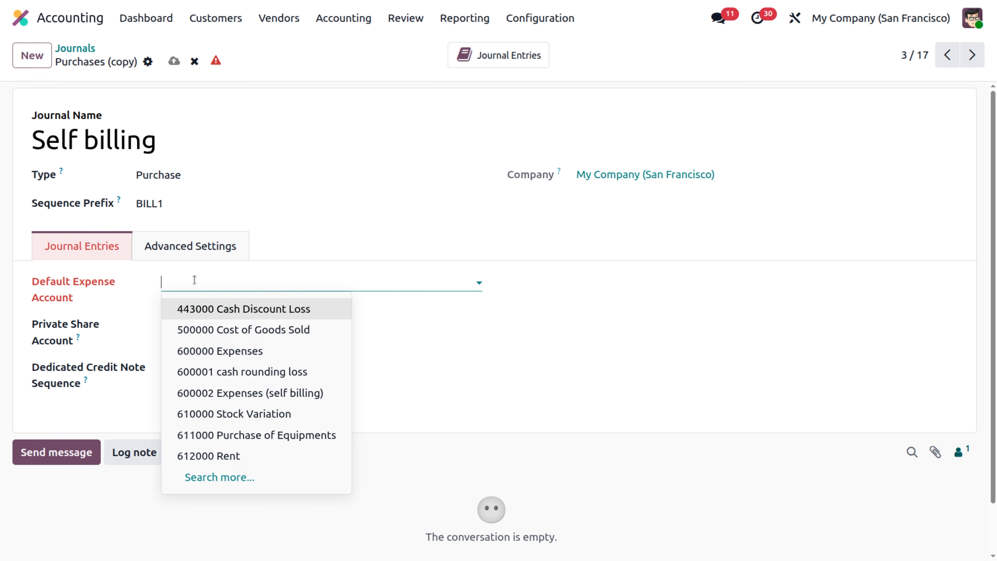
{"action": "left_click", "coordinate": [215, 354]}
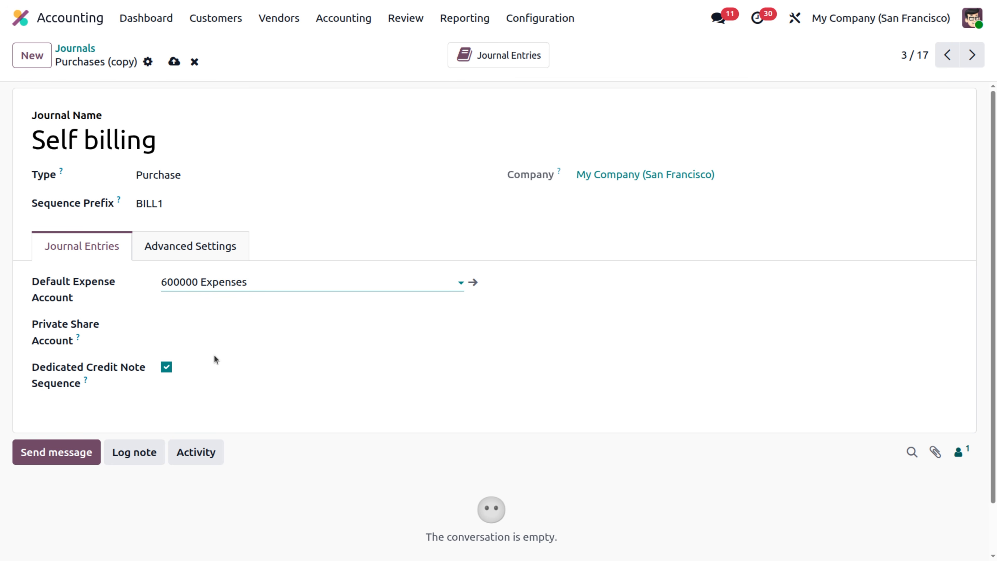
Enable Self Billing in the journal's advanced settings and save the journal
{"action": "left_click", "coordinate": [194, 244]}
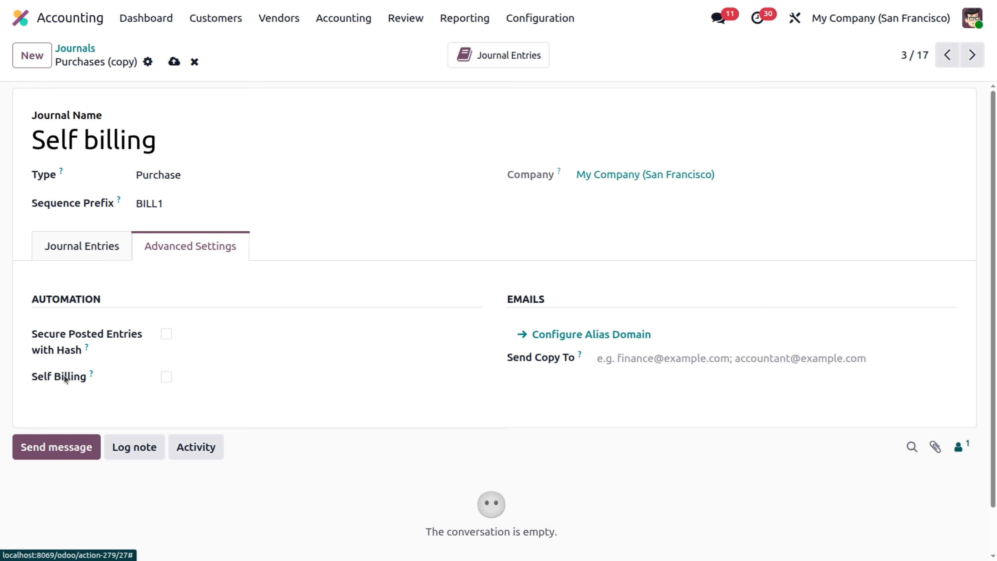
{"action": "left_click", "coordinate": [166, 378]}
{"action": "mouse_move", "coordinate": [90, 374]}
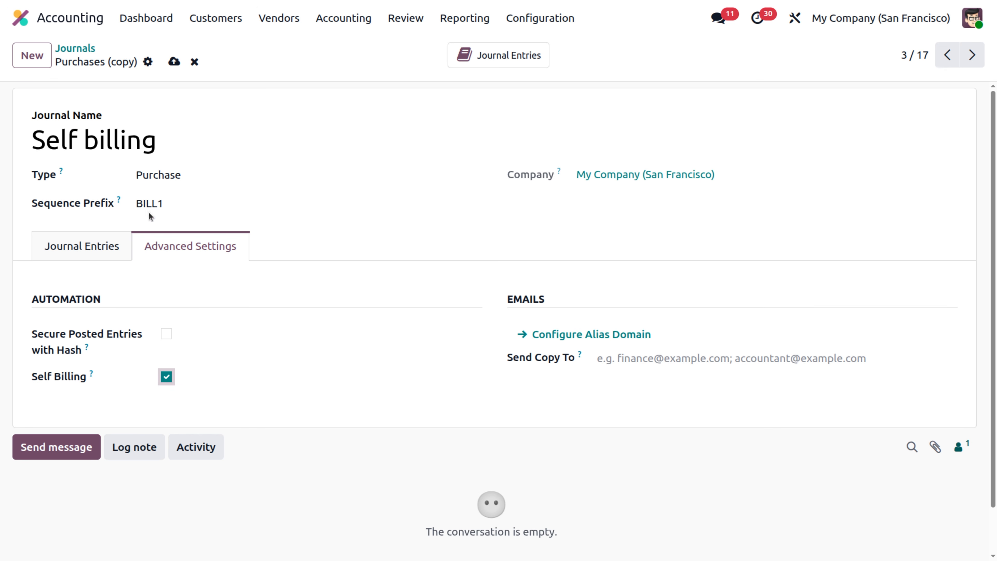
{"action": "left_click", "coordinate": [174, 63]}
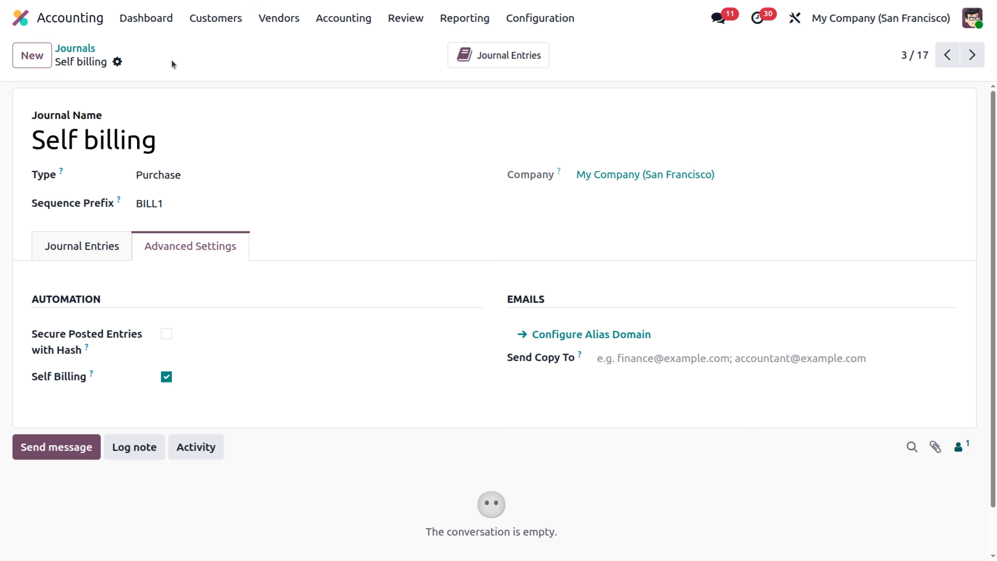
Create a new vendor bill and select the individual's name in the Vendor field
{"action": "left_click", "coordinate": [298, 21]}
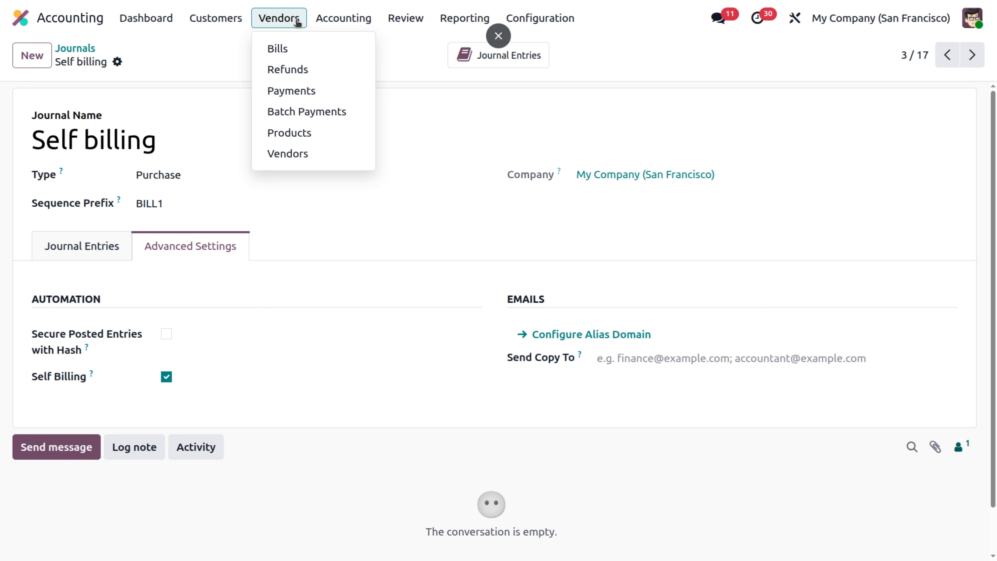
{"action": "left_click", "coordinate": [285, 39]}
{"action": "left_click", "coordinate": [22, 47]}
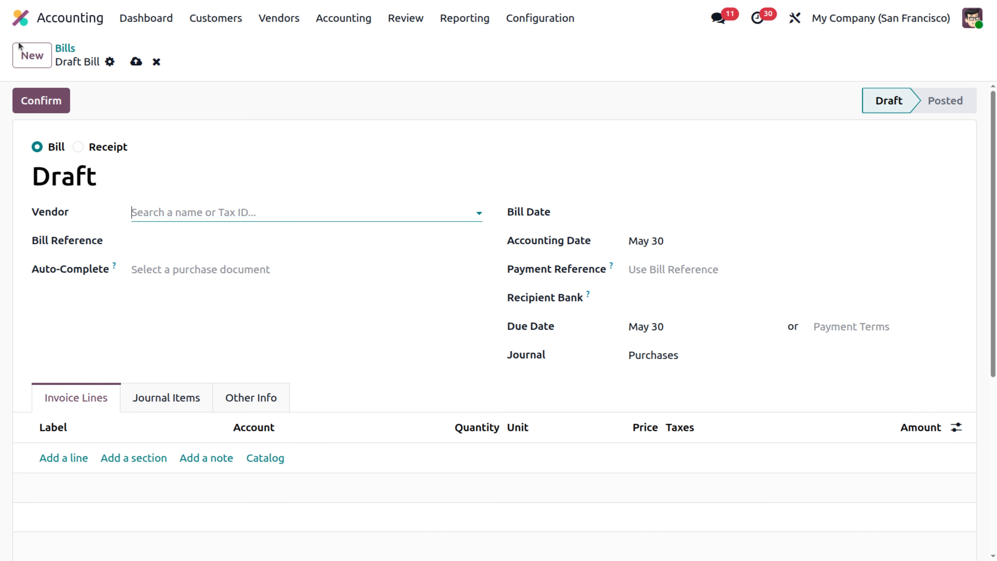
{"action": "left_click", "coordinate": [149, 210]}
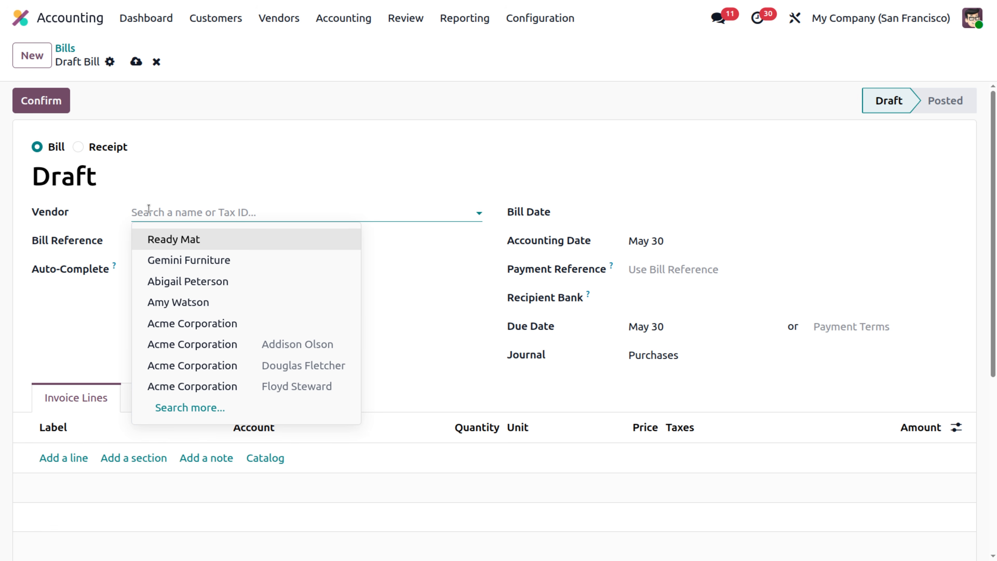
{"action": "left_click", "coordinate": [217, 307]}
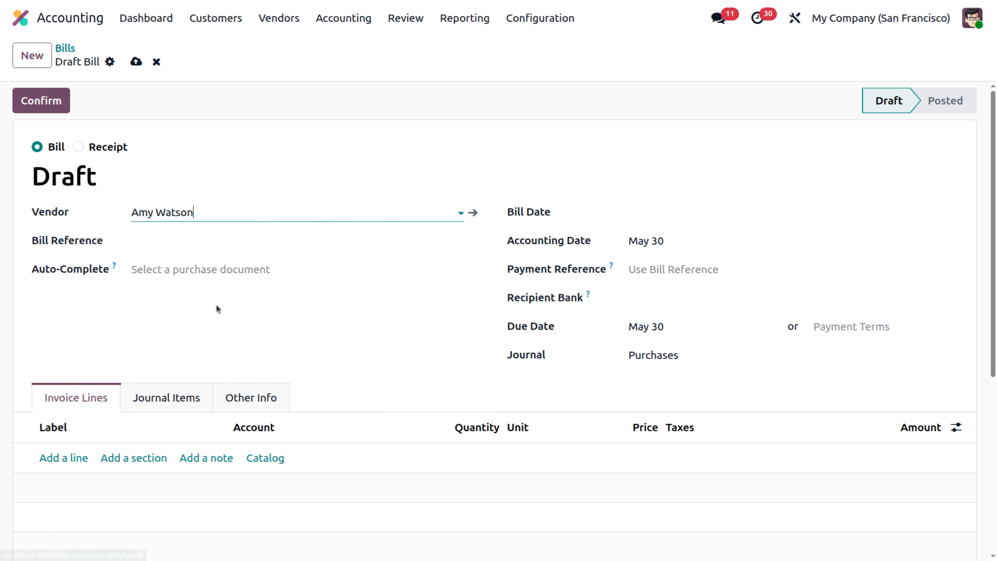
Add an invoice line labelled "milk" with a quantity of 100 and a price of 5
{"action": "left_click", "coordinate": [73, 459]}
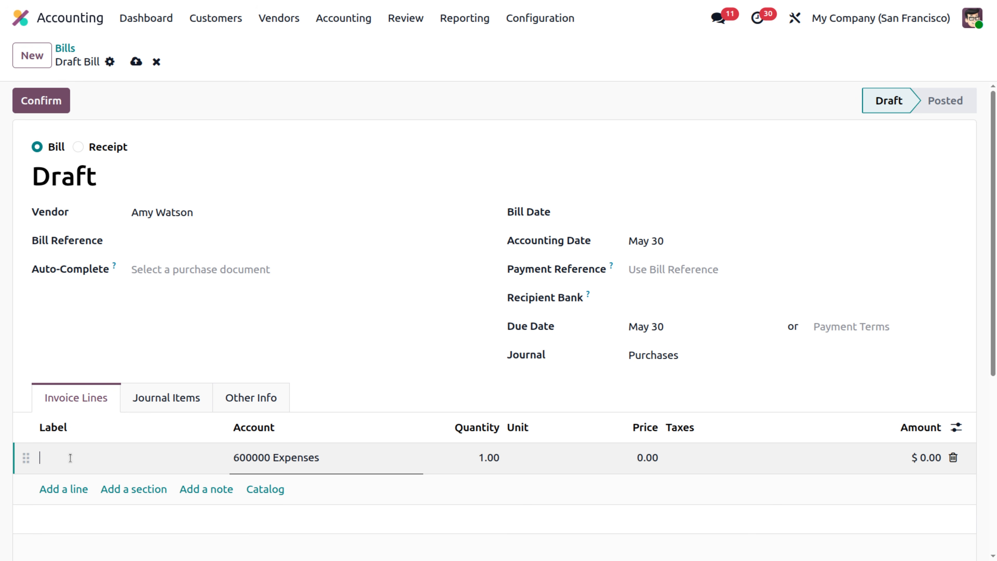
{"action": "type", "text": "milk"}
{"action": "left_click", "coordinate": [509, 458]}
{"action": "left_click", "coordinate": [494, 461]}
{"action": "key", "text": "BackSpace"}
{"action": "type", "text": "100"}
{"action": "left_click", "coordinate": [485, 496]}
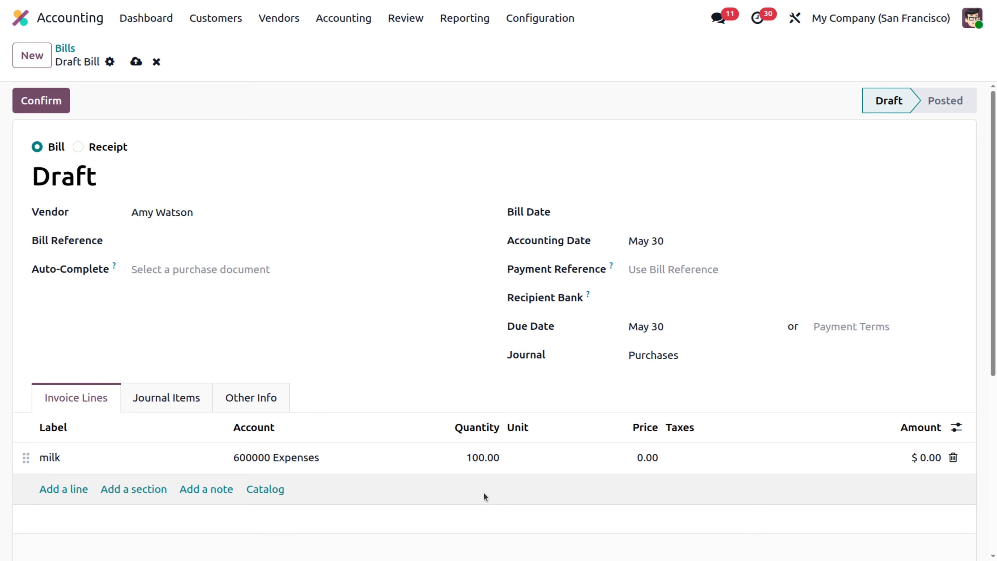
{"action": "left_click", "coordinate": [643, 456]}
{"action": "key", "text": "BackSpace"}
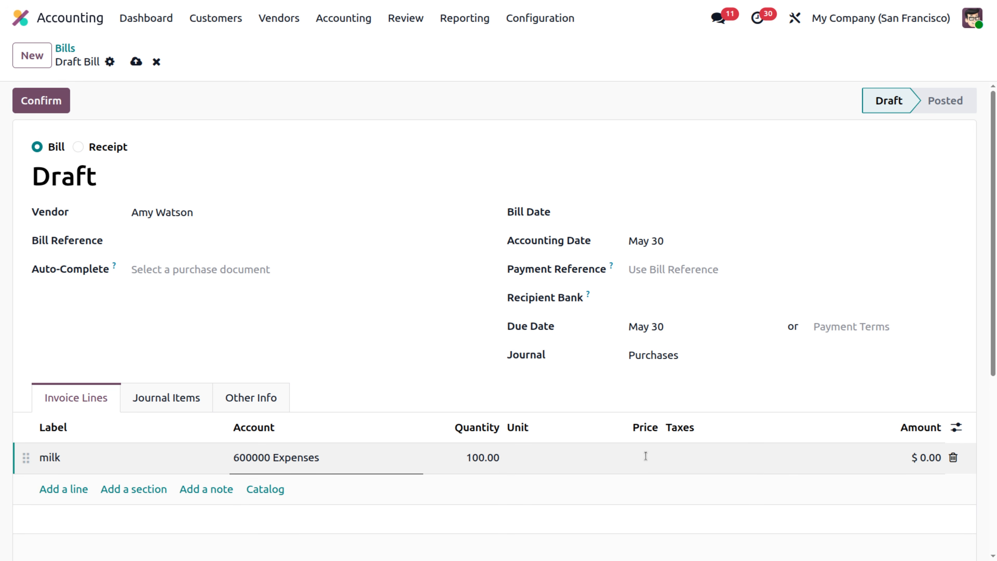
{"action": "type", "text": "5"}
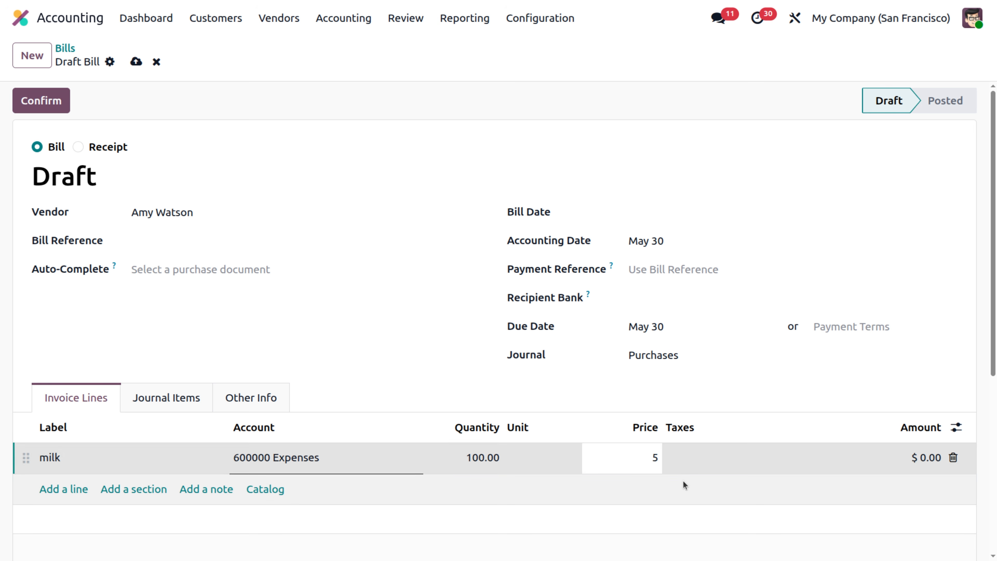
{"action": "left_click", "coordinate": [683, 481]}
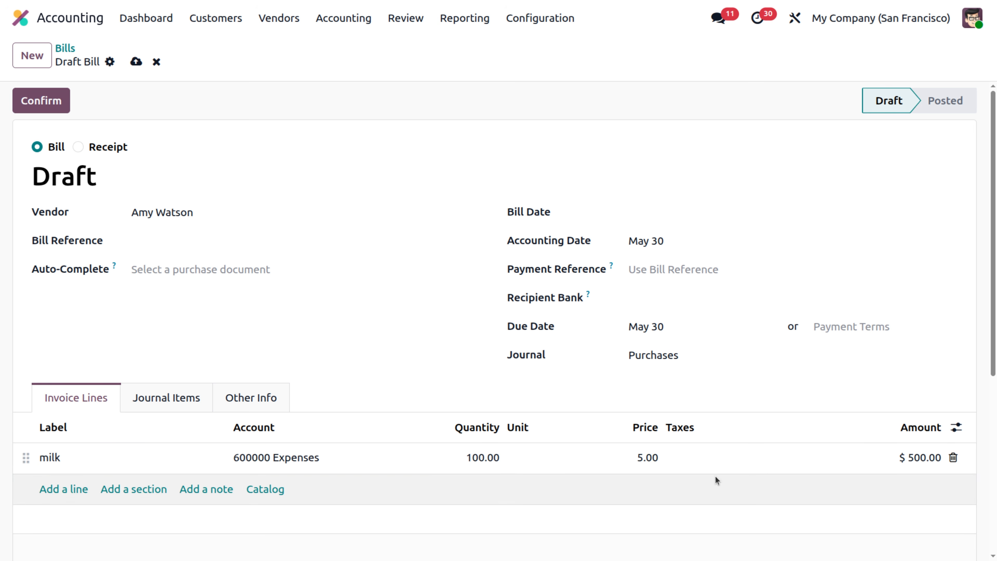
Check the draft bill's totals and change its journal to Self billing
{"action": "scroll", "coordinate": [715, 475], "scroll_direction": "down", "scroll_amount": 5}
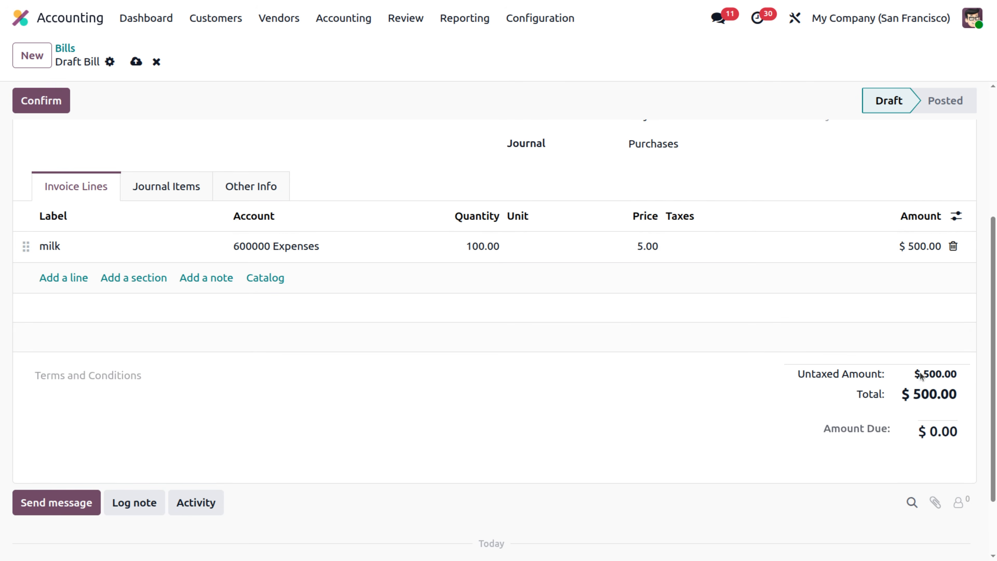
{"action": "scroll", "coordinate": [789, 418], "scroll_direction": "up", "scroll_amount": 5}
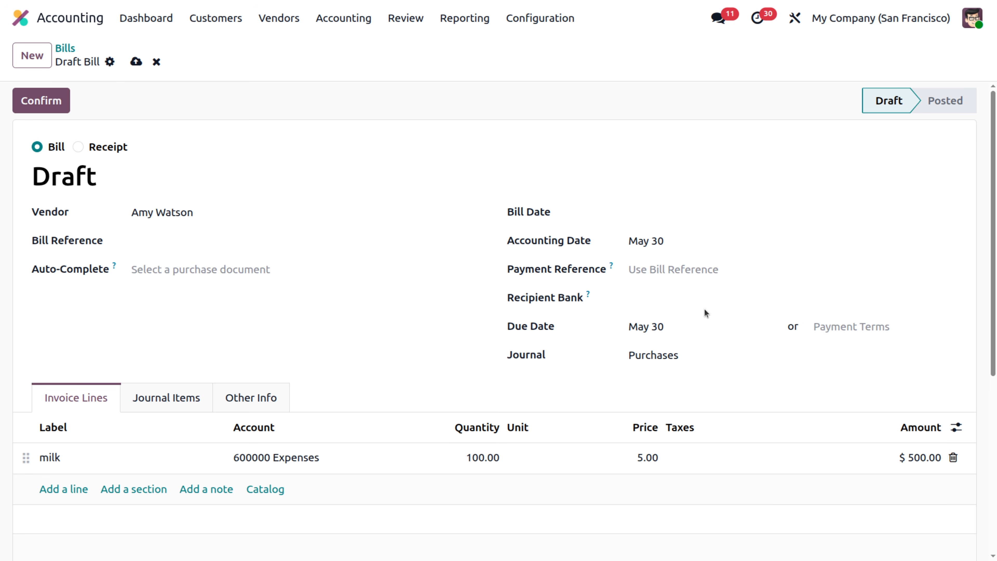
{"action": "left_click", "coordinate": [671, 354]}
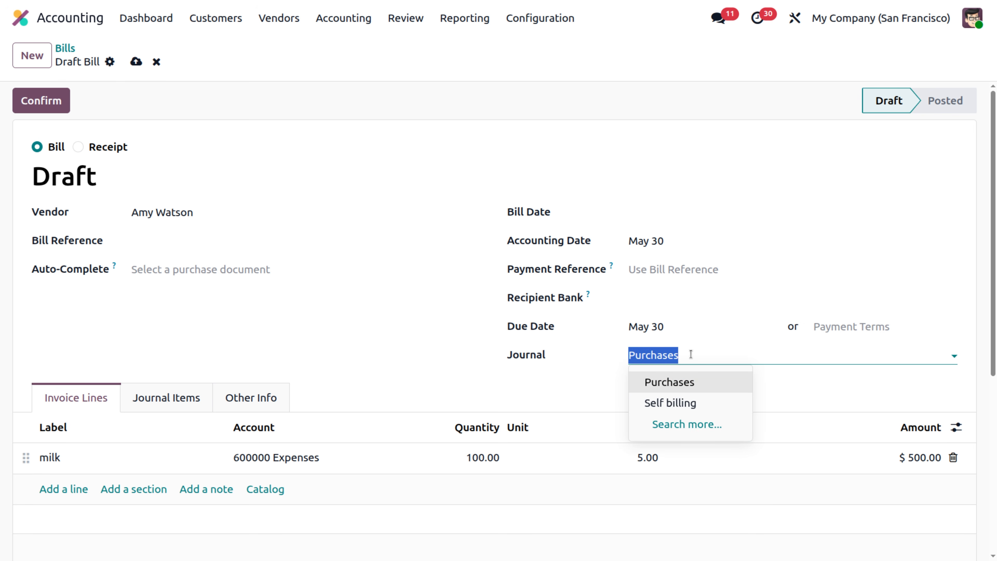
{"action": "left_click", "coordinate": [688, 411]}
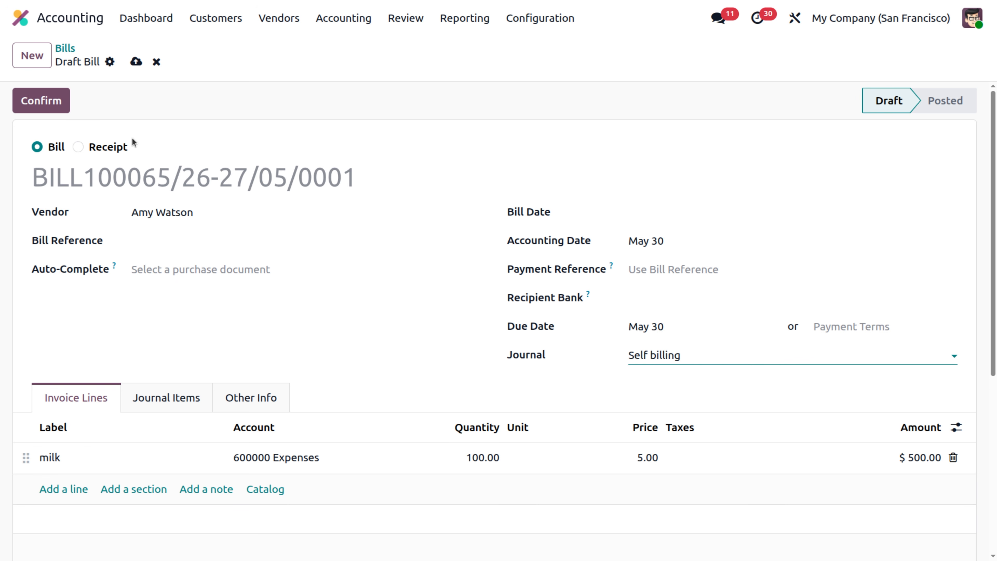
Set the bill date to May 30 and confirm the vendor bill
{"action": "left_click", "coordinate": [59, 102]}
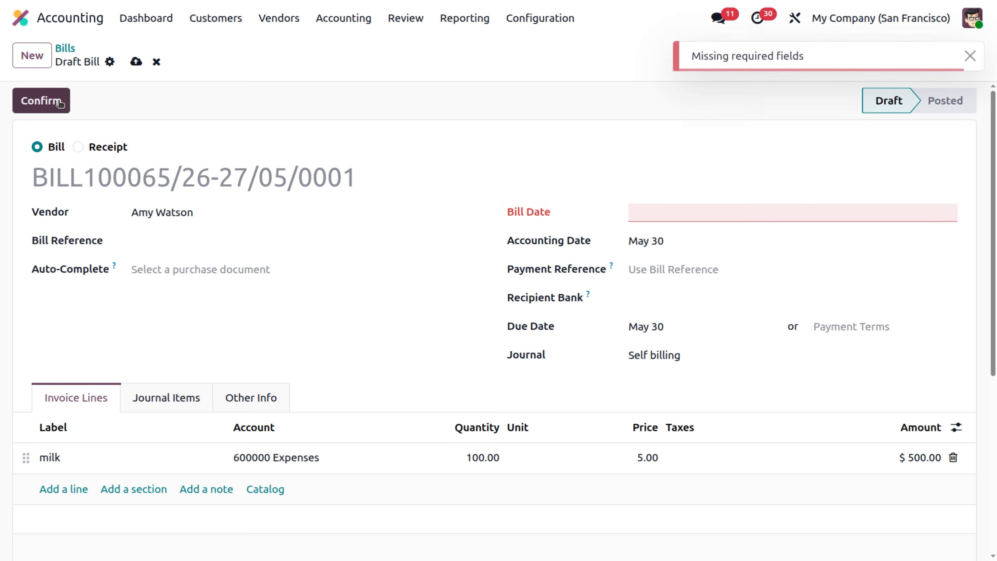
{"action": "left_click", "coordinate": [704, 216]}
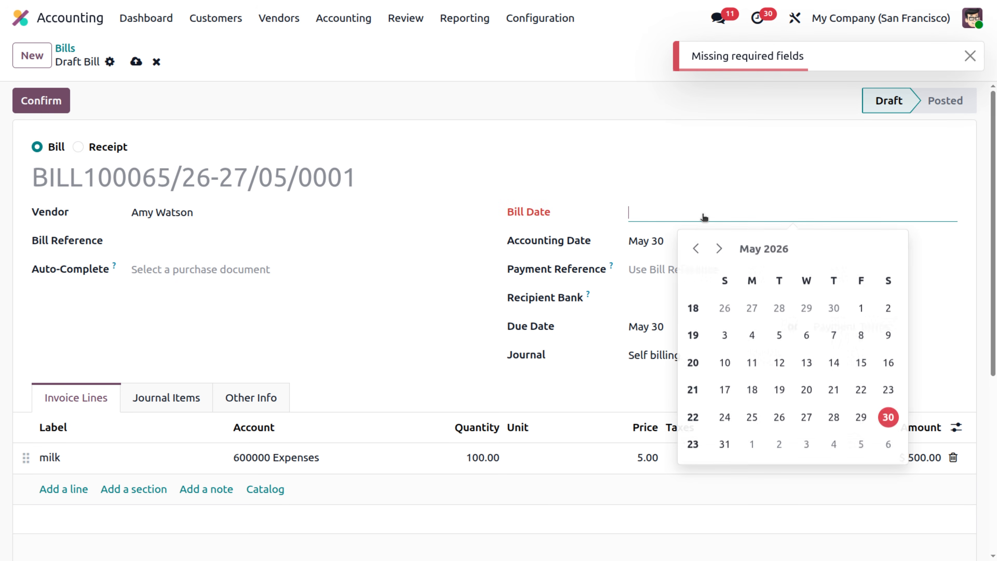
{"action": "left_click", "coordinate": [889, 416]}
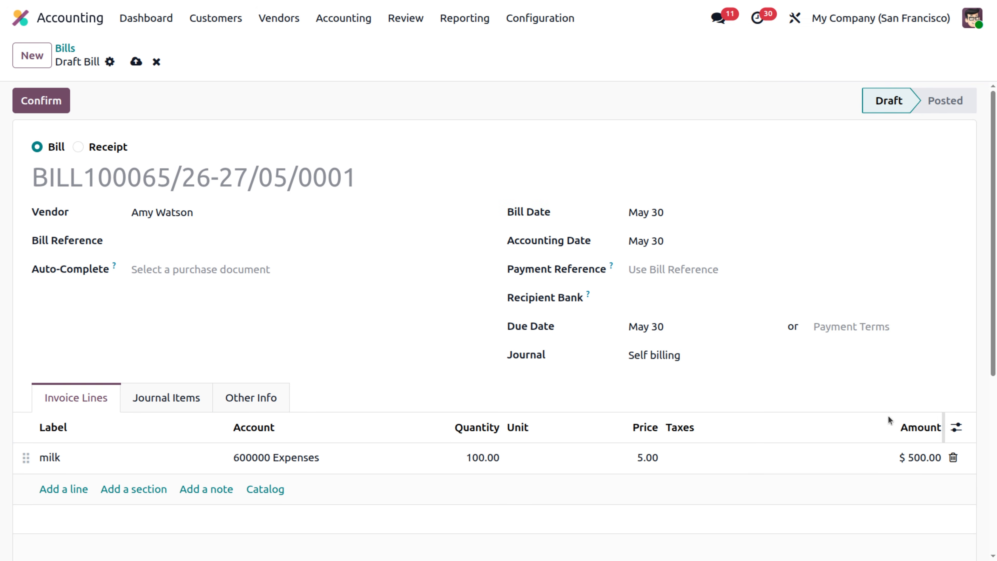
{"action": "left_click", "coordinate": [44, 100]}
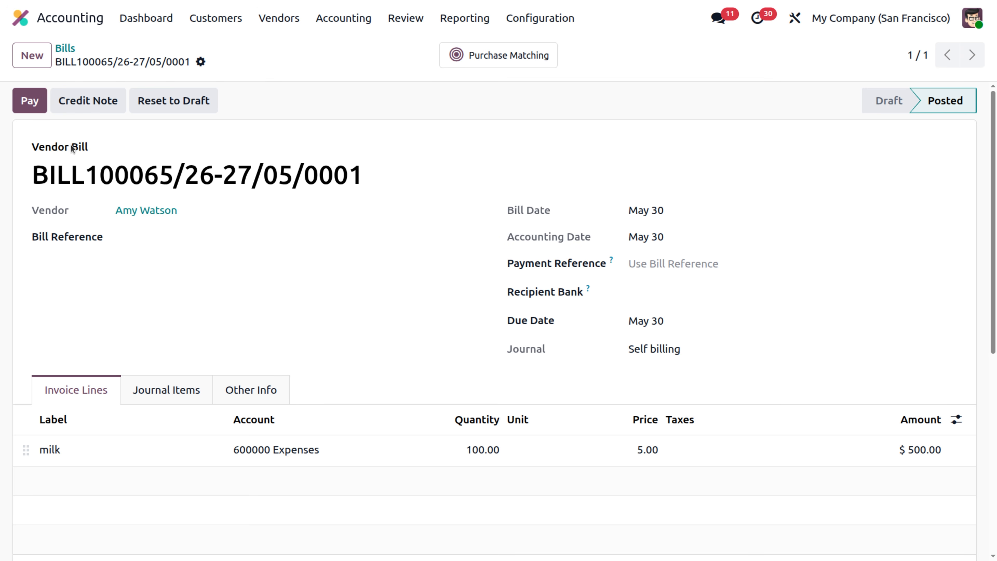
Create a payment for the posted bill with the Bank journal and the Manual Payment method
{"action": "left_click", "coordinate": [32, 101]}
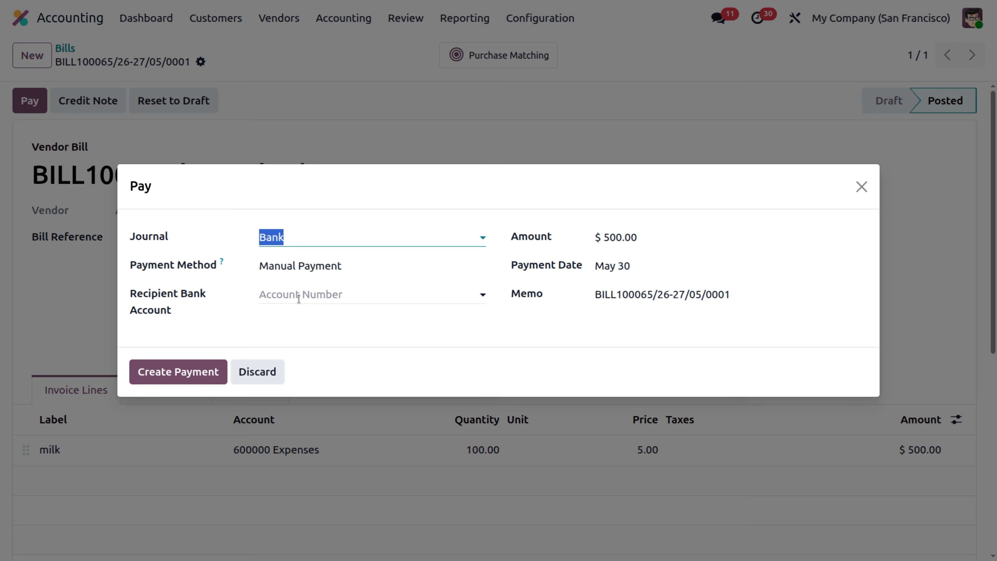
{"action": "left_click", "coordinate": [182, 378]}
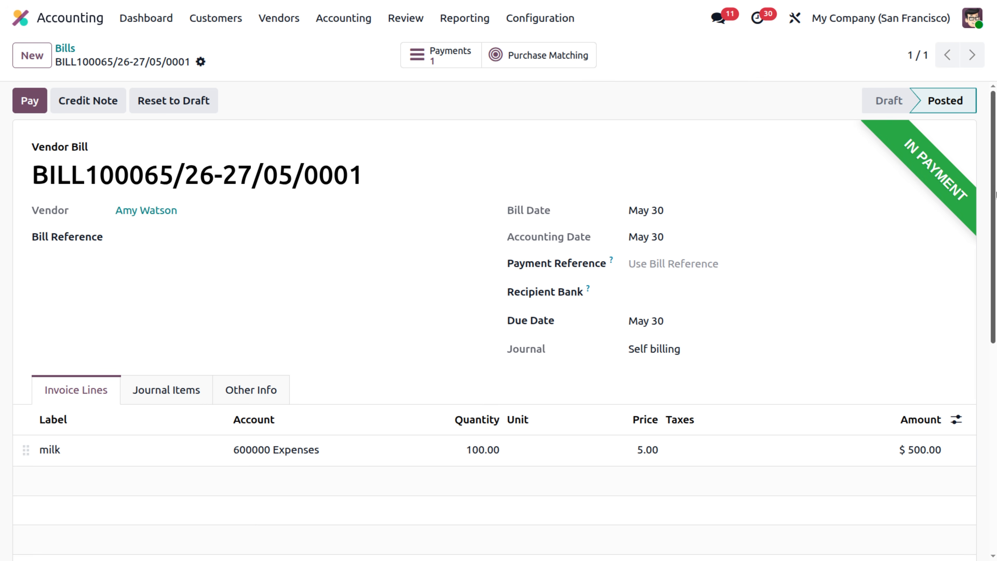
Validate the payment linked to the bill and return to the vendor bill from it
{"action": "left_click", "coordinate": [446, 51]}
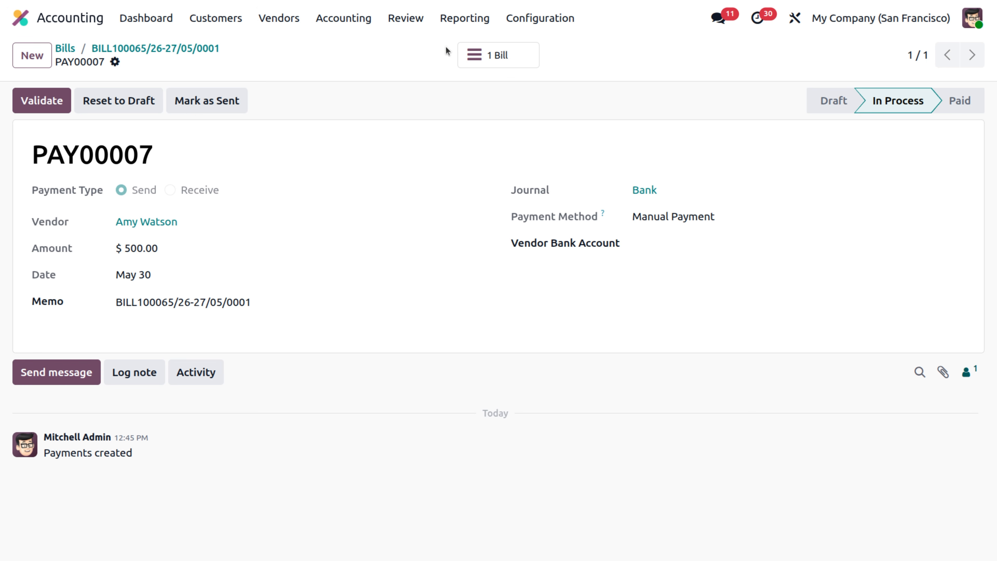
{"action": "left_click", "coordinate": [40, 103]}
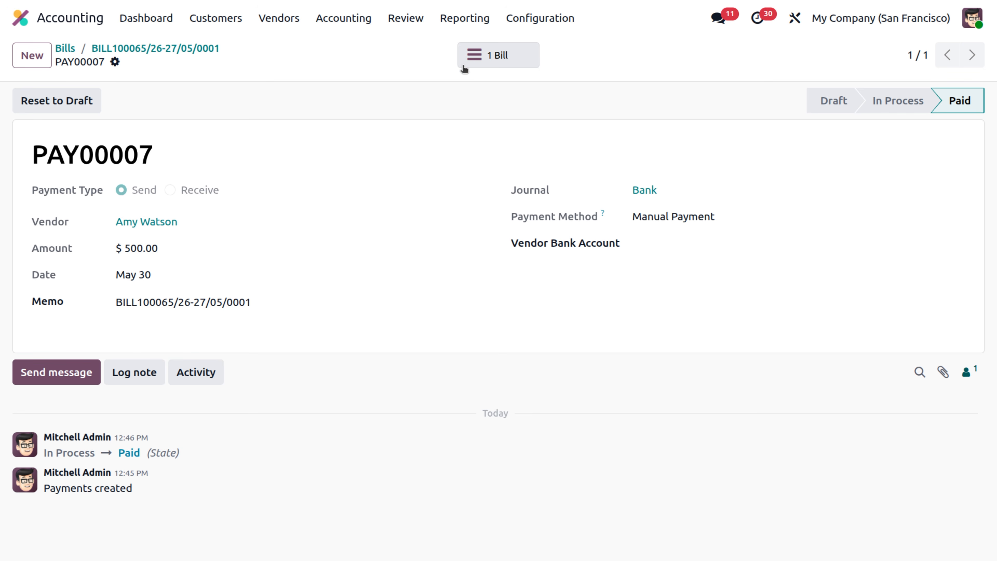
{"action": "left_click", "coordinate": [489, 60]}
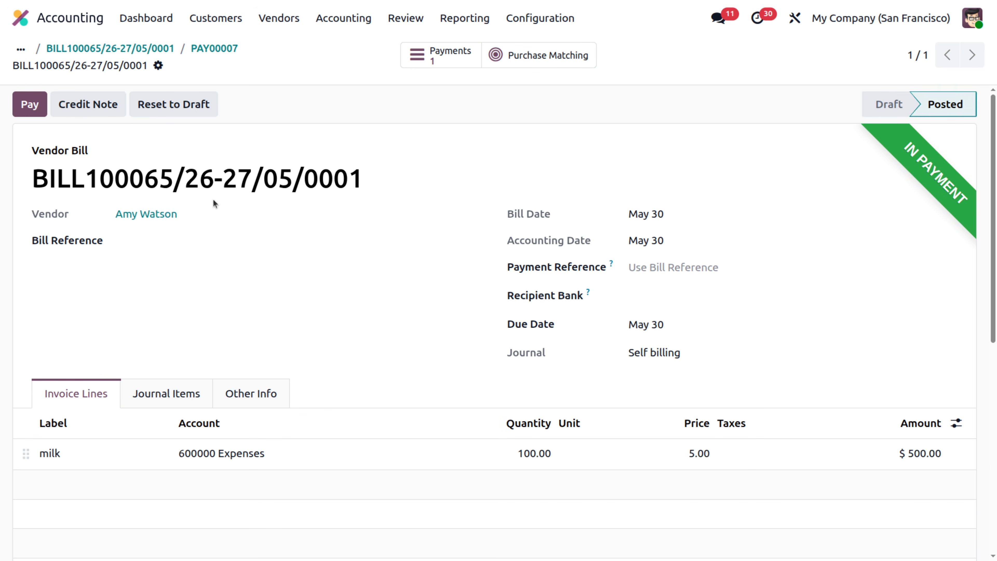
Examine the debit and credit entries in the paid vendor bill's journal items
{"action": "left_click", "coordinate": [186, 397]}
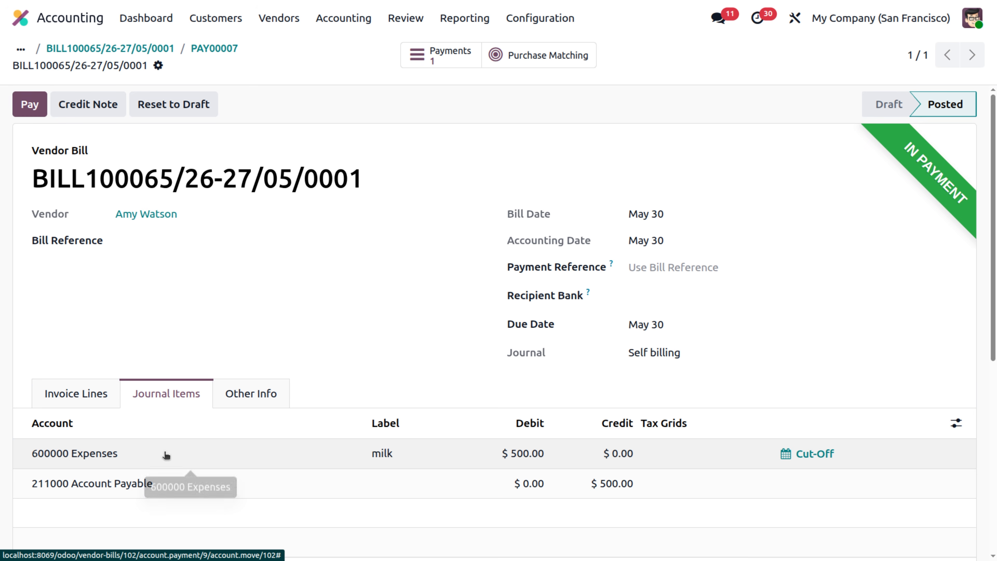
{"action": "scroll", "coordinate": [164, 456], "scroll_direction": "down", "scroll_amount": 1}
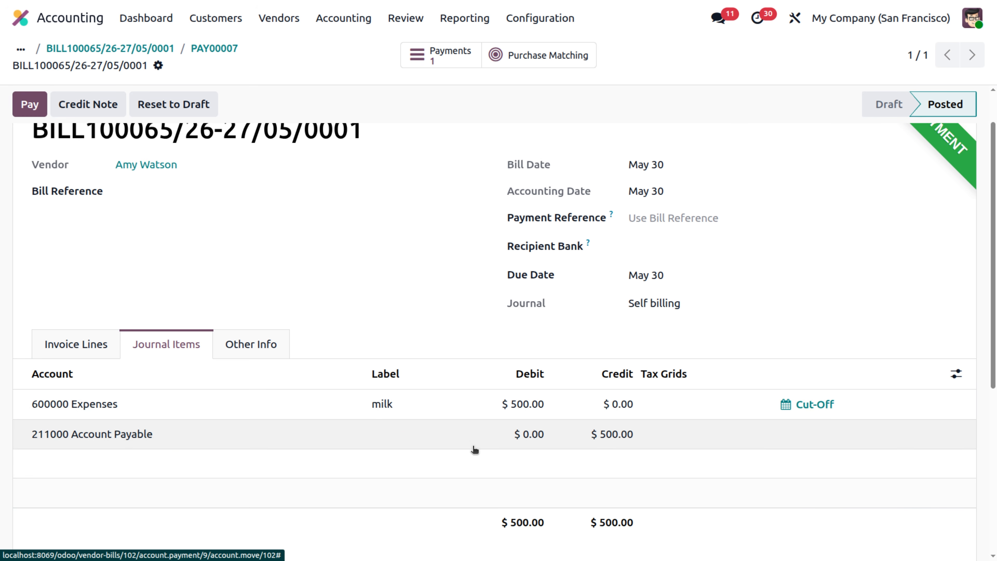
{"action": "scroll", "coordinate": [478, 353], "scroll_direction": "up", "scroll_amount": 1}
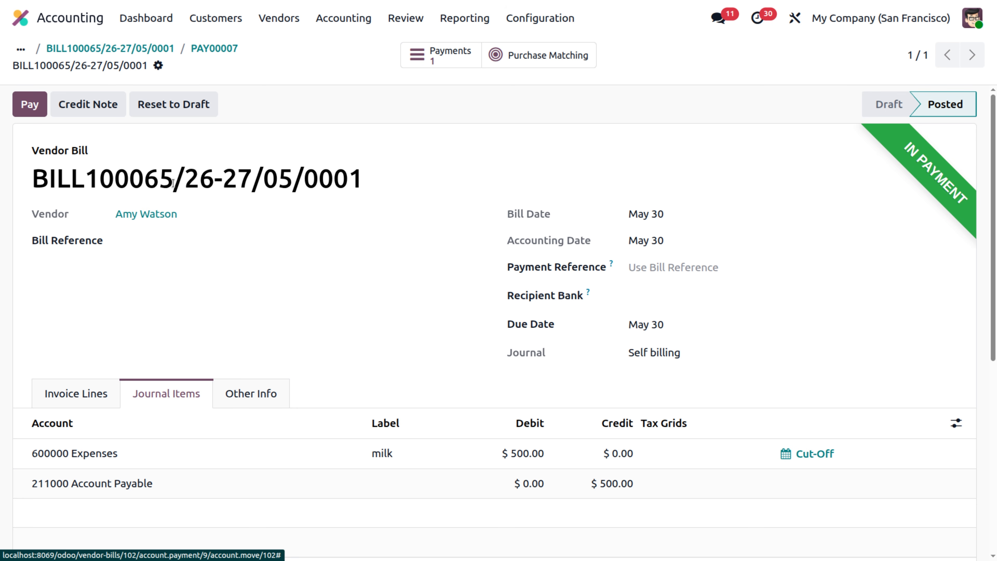
Go back through the payment and bill to the bills list and create a new bill for vendor Ready Mat
{"action": "left_click", "coordinate": [220, 48]}
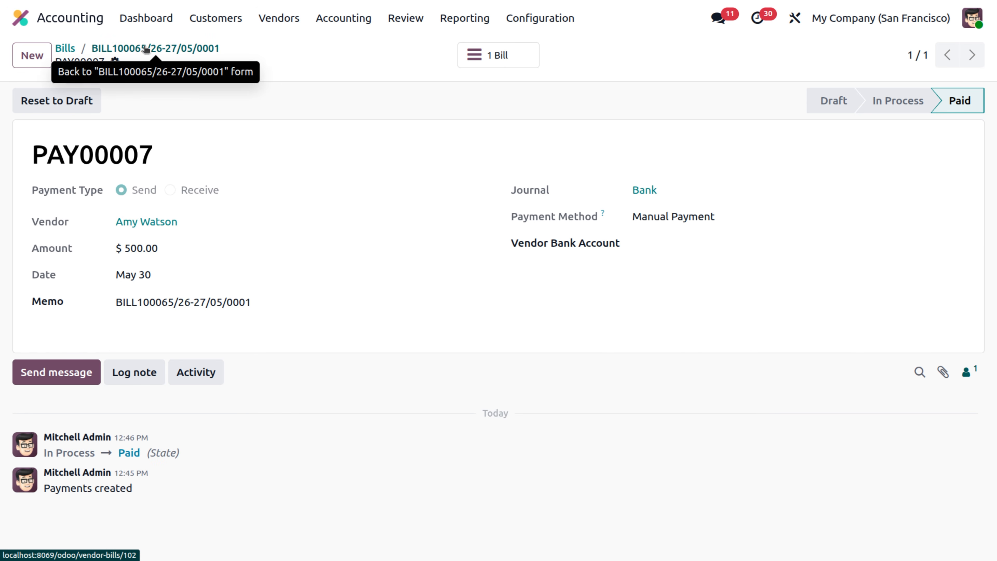
{"action": "left_click", "coordinate": [140, 49]}
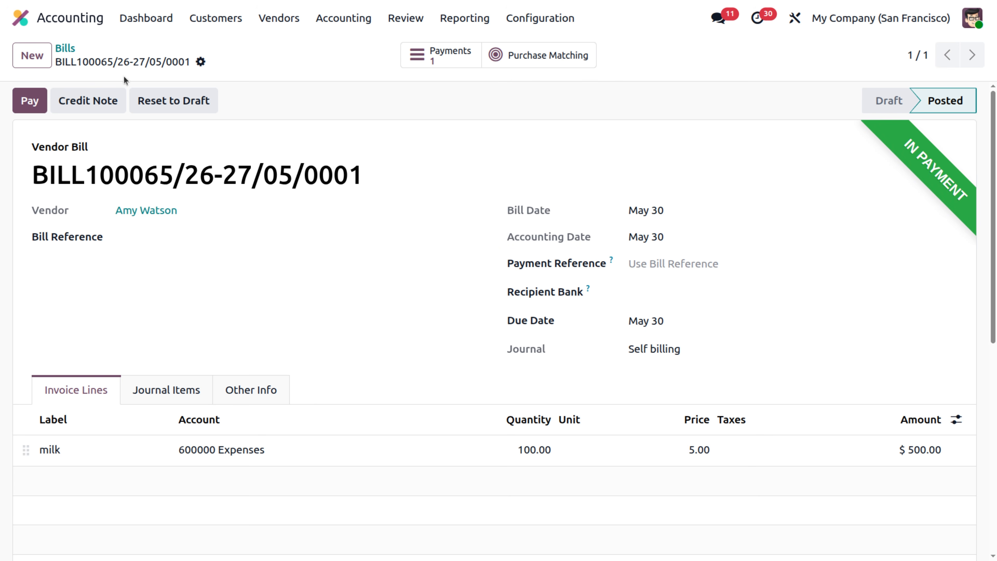
{"action": "left_click", "coordinate": [64, 49]}
{"action": "left_click", "coordinate": [32, 54]}
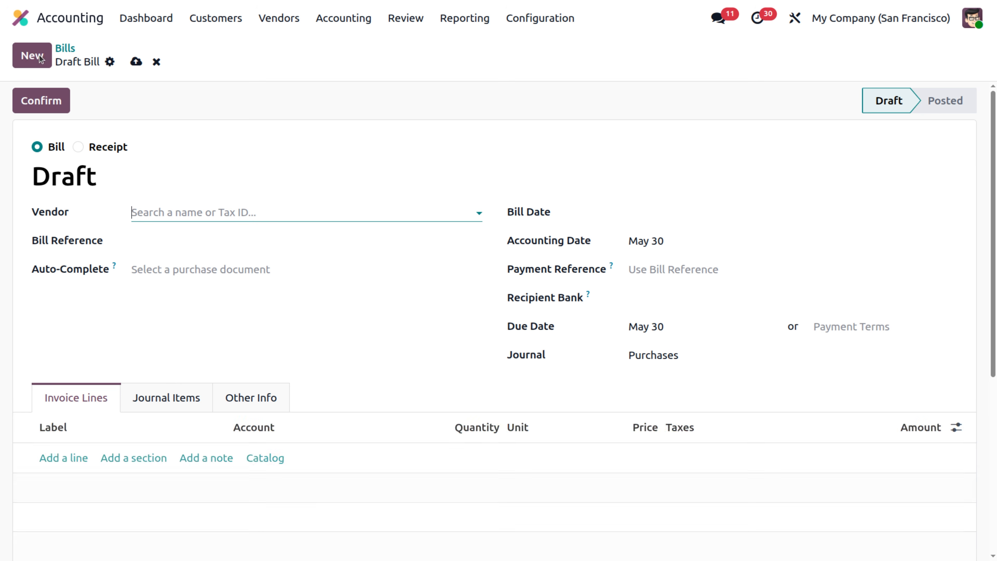
{"action": "left_click", "coordinate": [185, 213]}
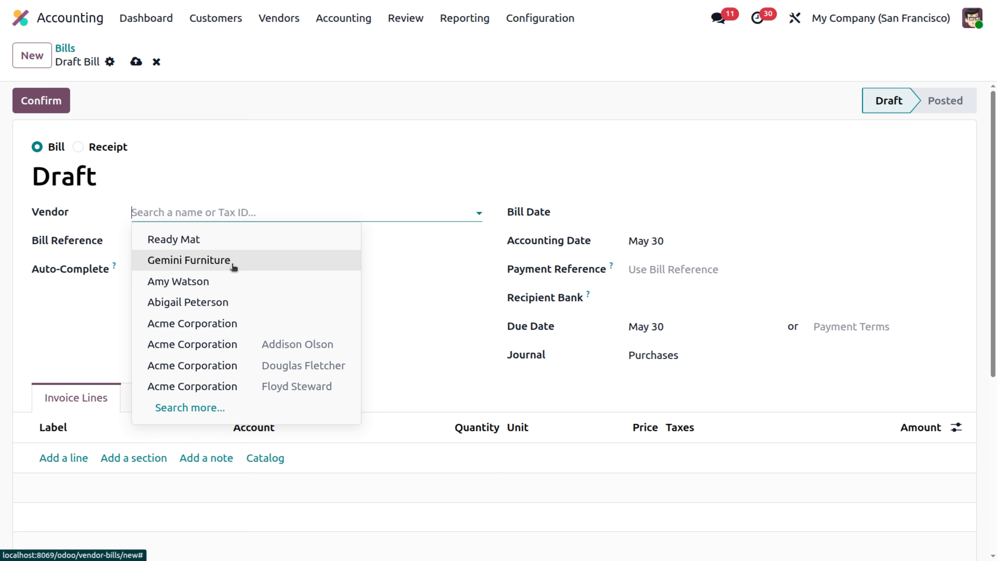
{"action": "left_click", "coordinate": [227, 240]}
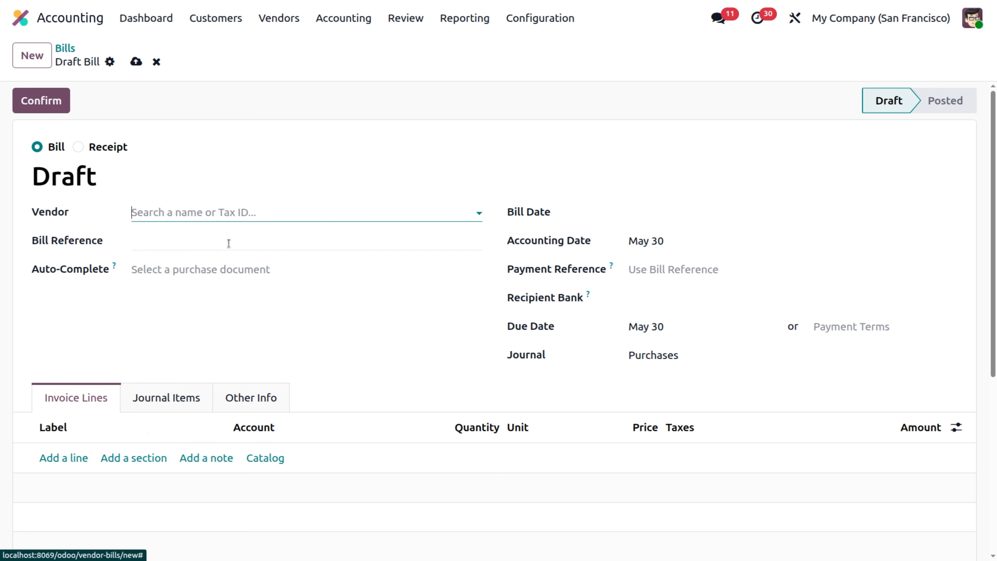
Add an invoice line labelled milk with a quantity of 200 and a price of 3
{"action": "left_click", "coordinate": [70, 458]}
{"action": "type", "text": "m"}
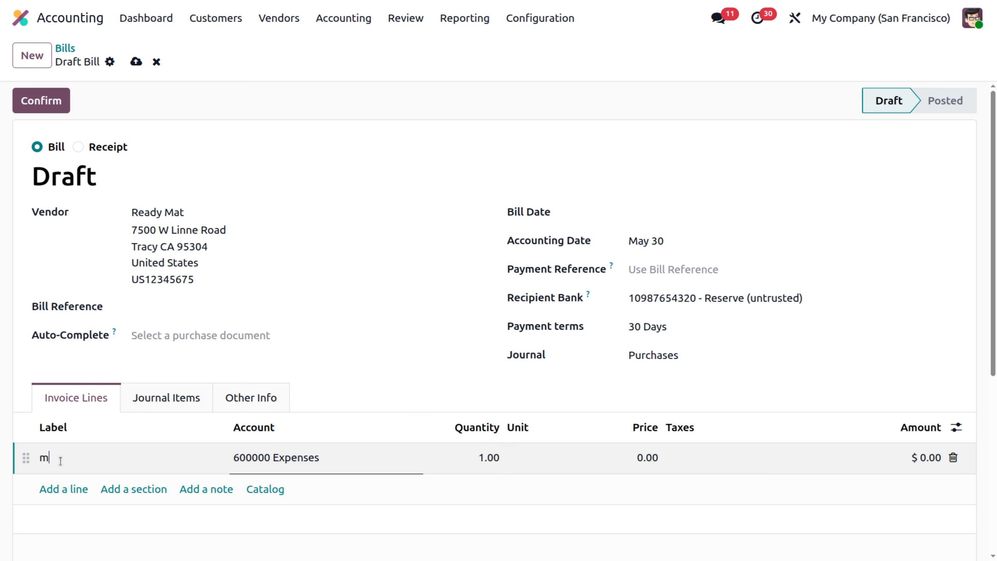
{"action": "type", "text": "ilk"}
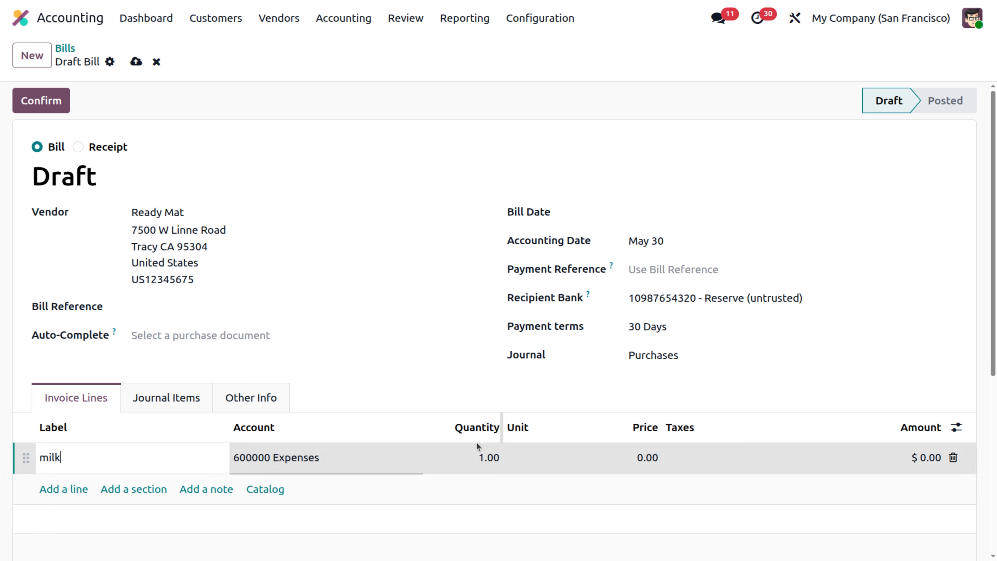
{"action": "left_click", "coordinate": [491, 457]}
{"action": "type", "text": "2"}
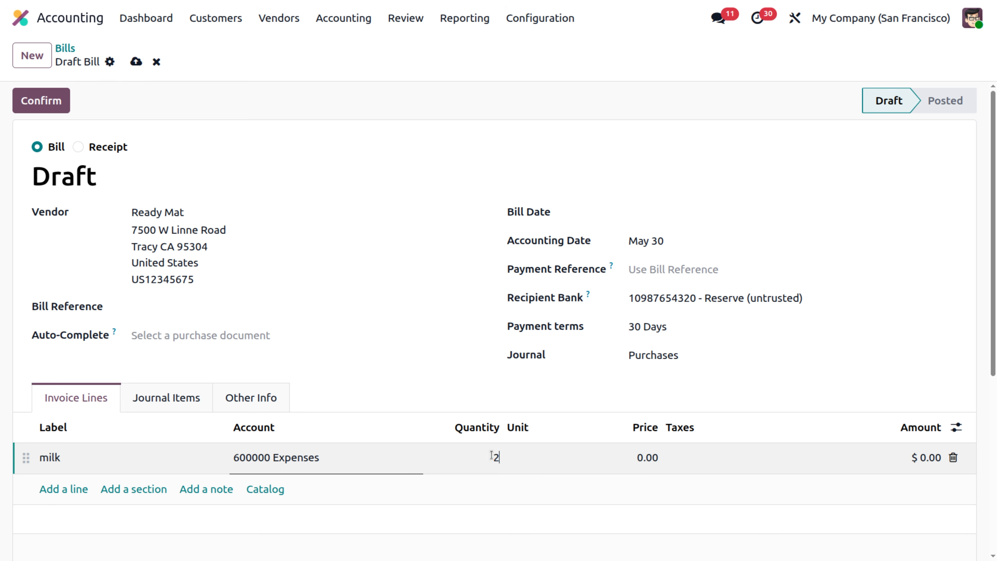
{"action": "type", "text": "00"}
{"action": "left_click", "coordinate": [650, 457]}
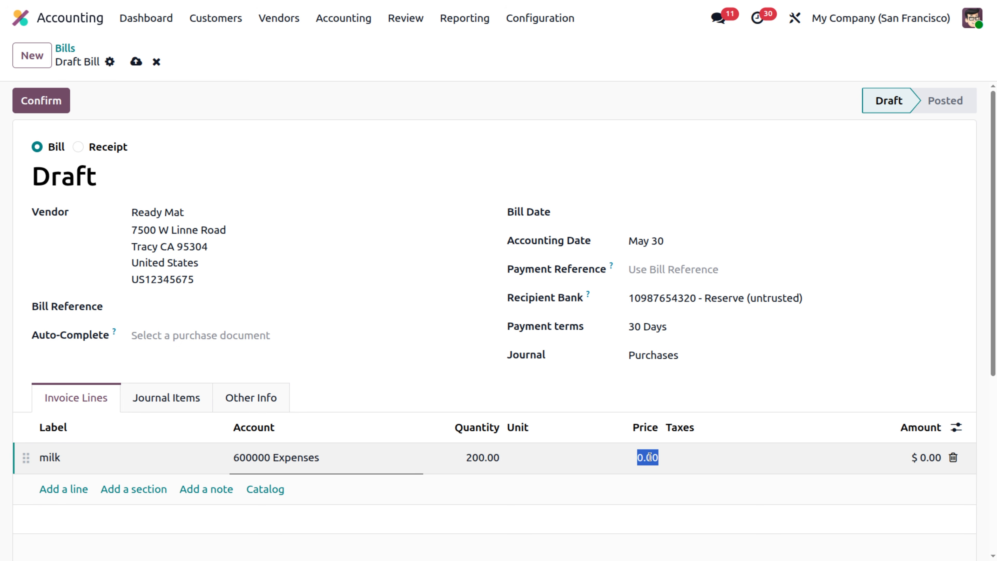
{"action": "type", "text": "3"}
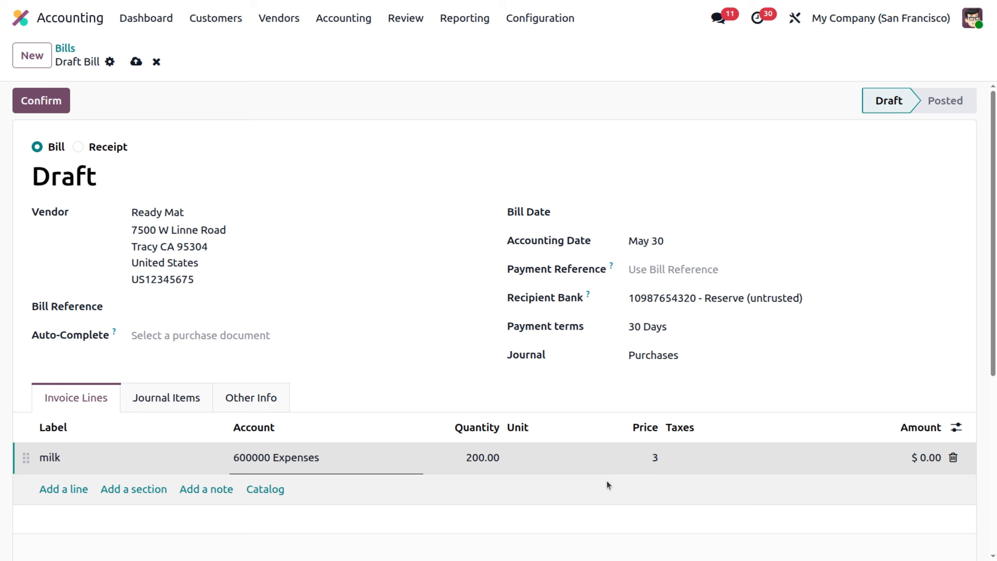
{"action": "left_click", "coordinate": [606, 480]}
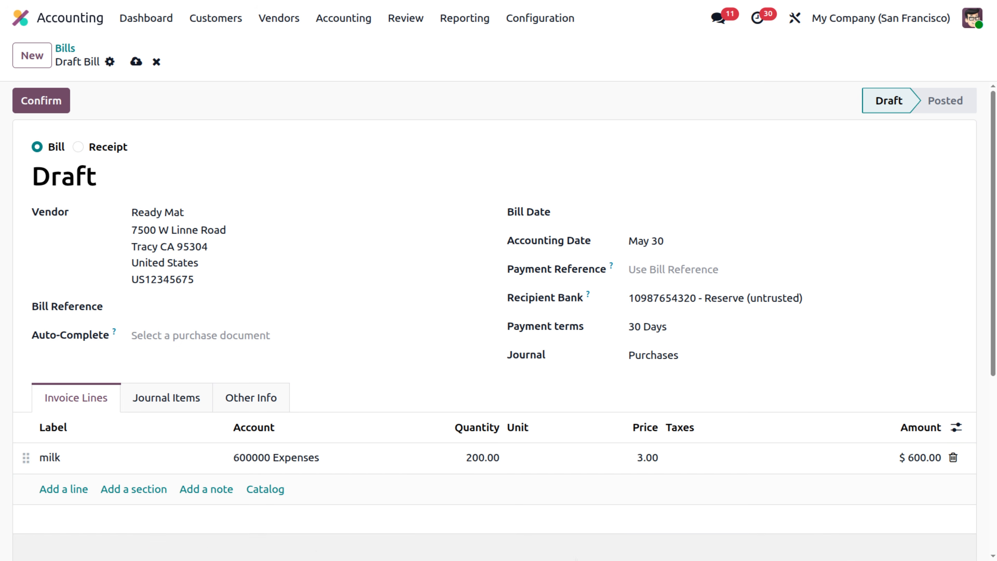
Change the Ready Mat draft bill's journal to Self billing and set its bill date to May 30
{"action": "left_click", "coordinate": [680, 360]}
{"action": "left_click", "coordinate": [706, 403]}
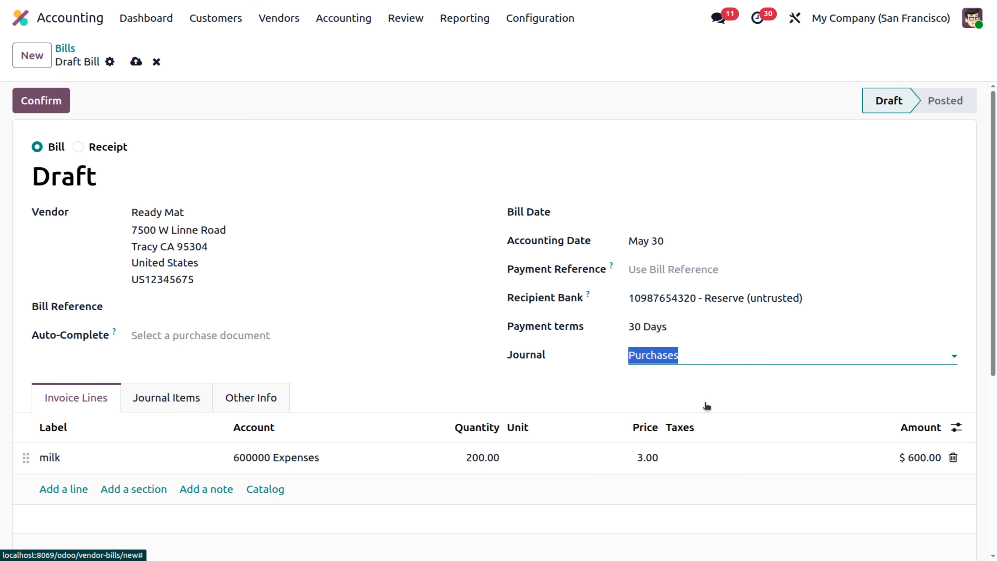
{"action": "left_click", "coordinate": [681, 213]}
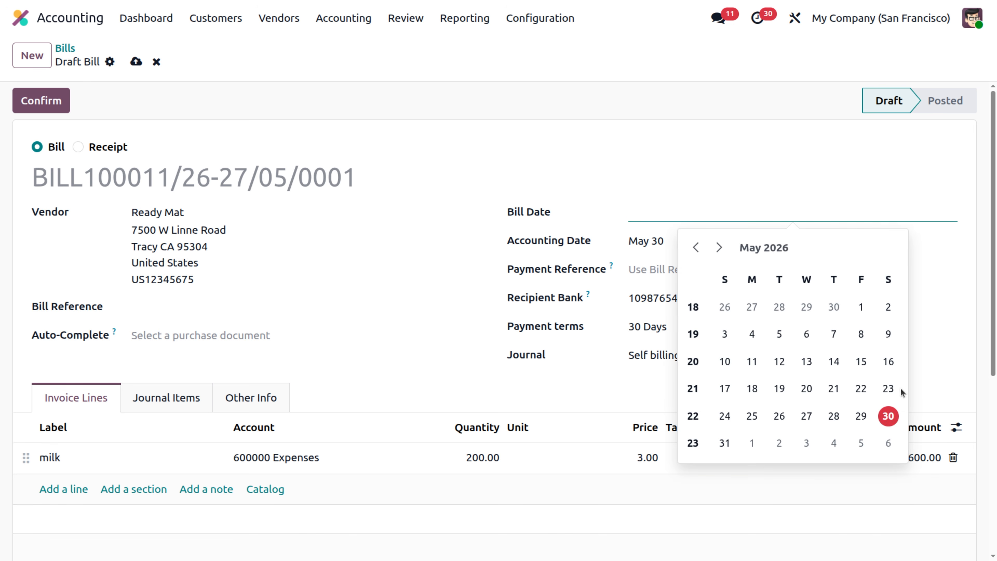
{"action": "left_click", "coordinate": [888, 417]}
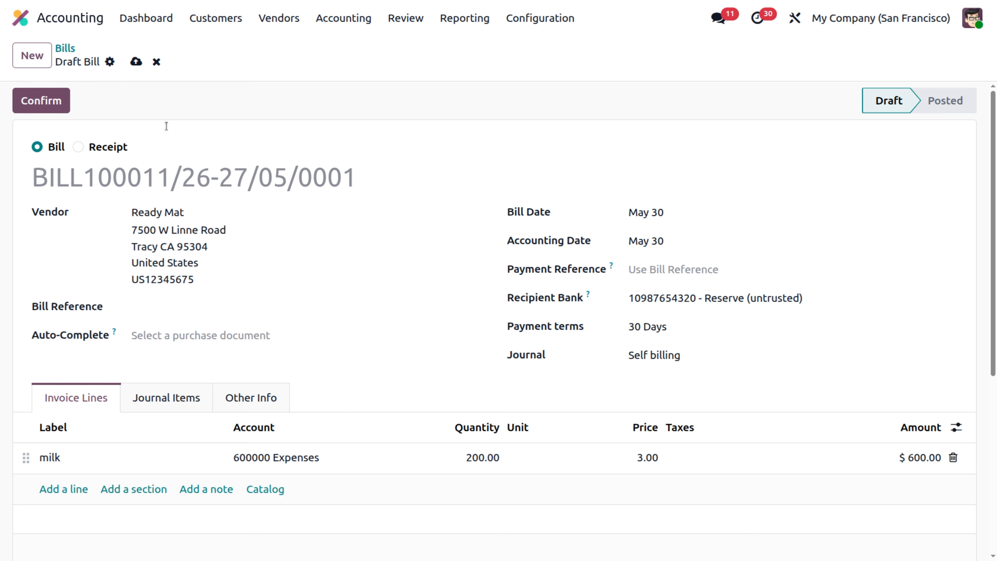
Confirm the Ready Mat bill and return to the list of vendor bills
{"action": "left_click", "coordinate": [55, 101]}
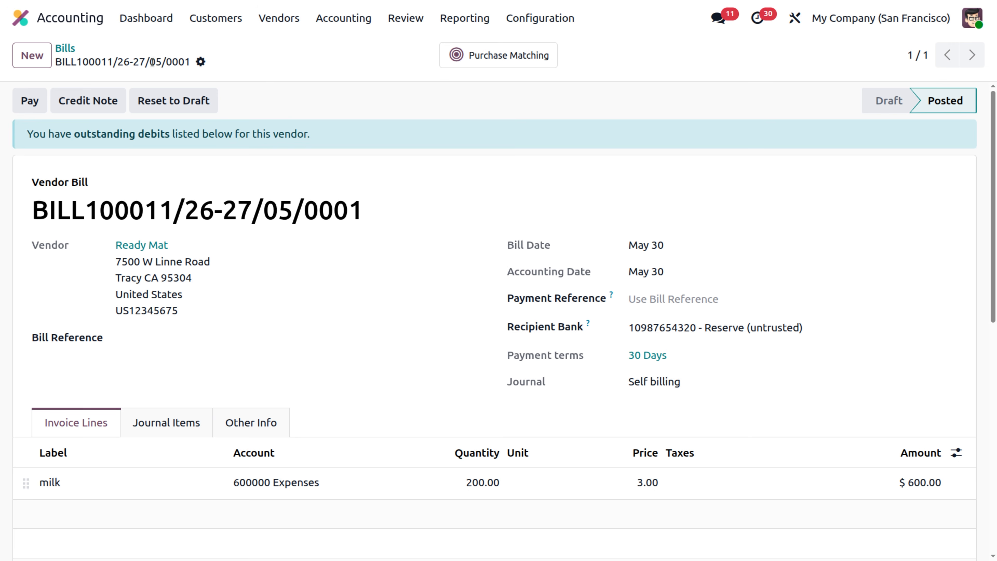
{"action": "left_click", "coordinate": [73, 49]}
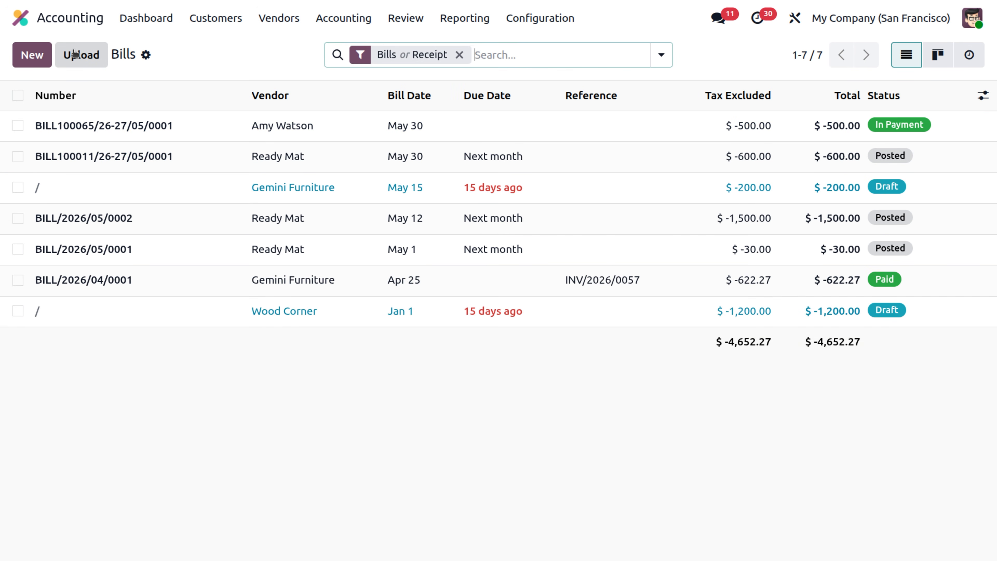